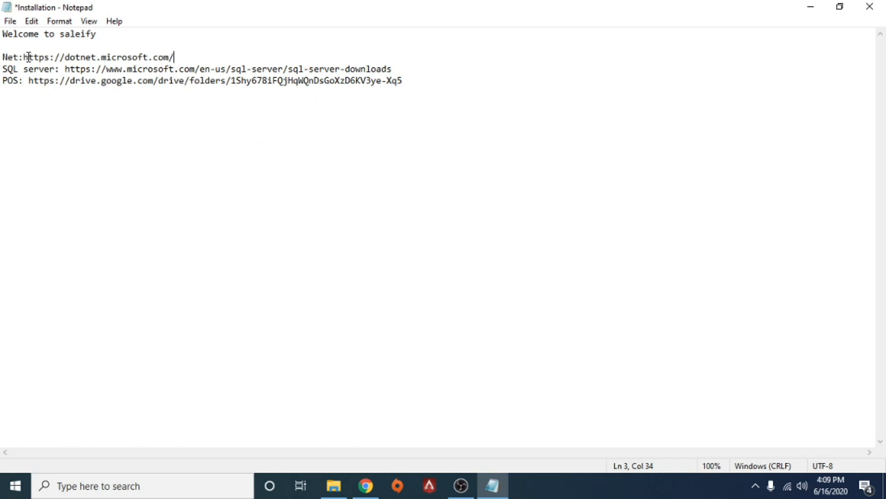
Review the .NET, SQL Server and POS download links listed in the Installation notes.
drag(25, 57, 184, 54)
drag(65, 69, 396, 70)
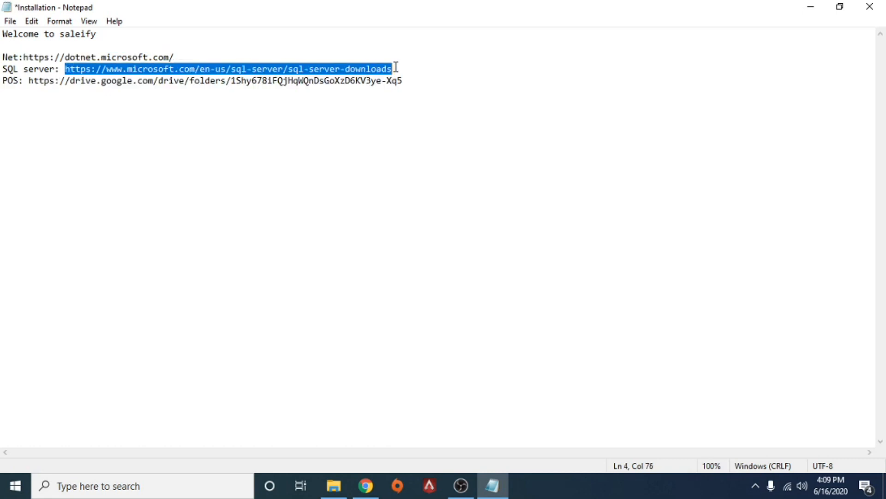
click(183, 57)
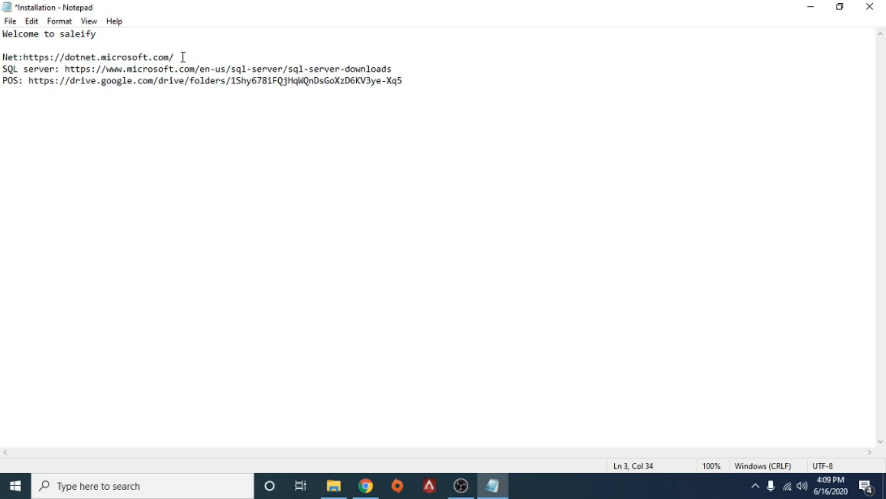
drag(30, 82, 418, 85)
click(417, 85)
drag(24, 59, 181, 56)
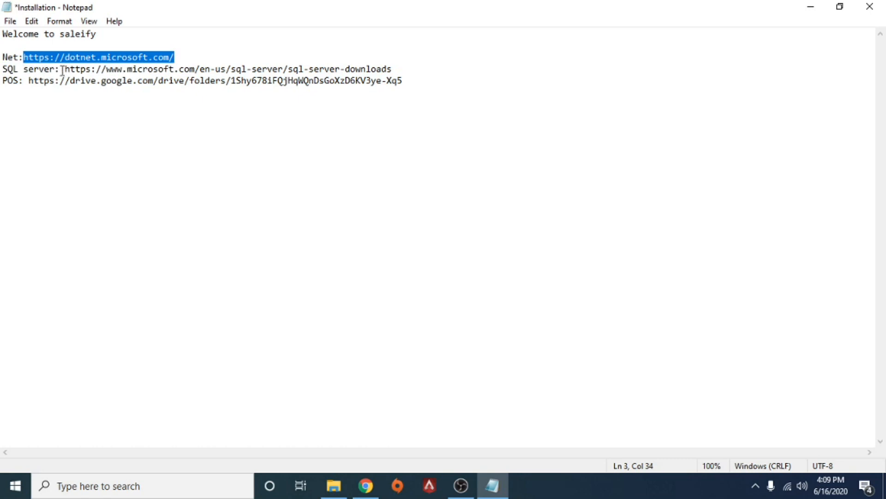
drag(65, 70, 443, 71)
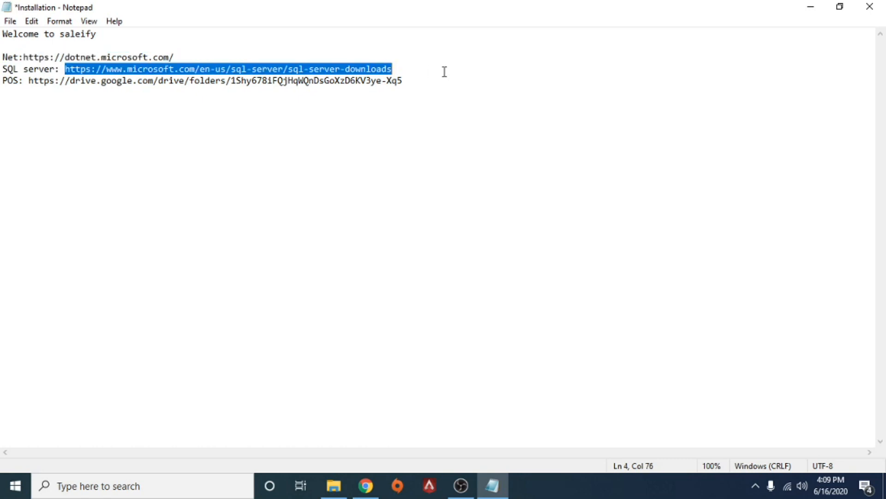
click(181, 56)
Switch to File Explorer and launch the dotnetfx35 installer from the POS installation folder.
click(344, 490)
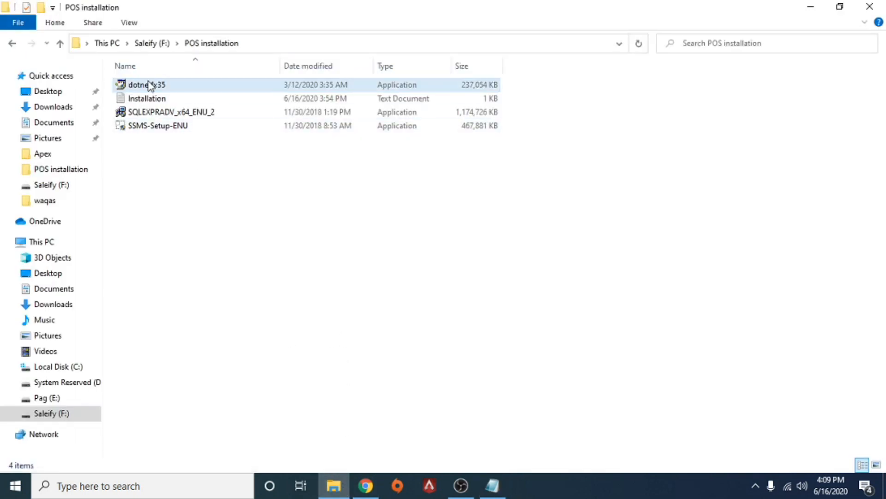
double_click(149, 85)
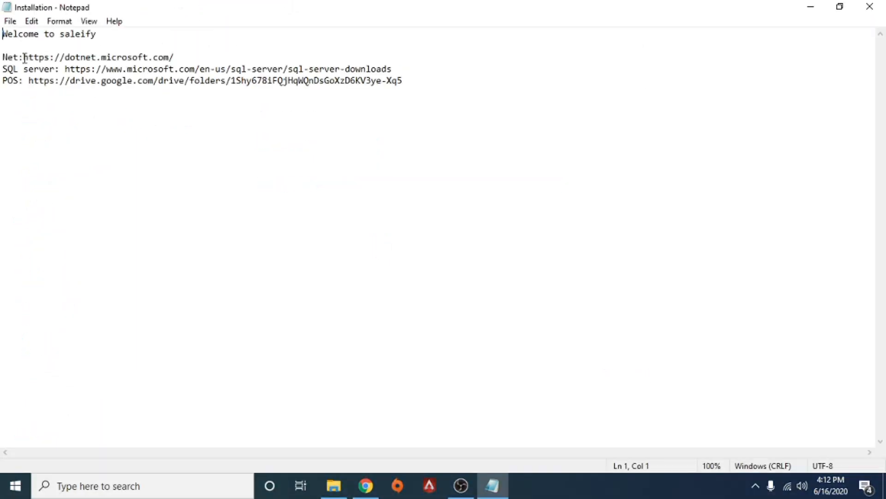
Check the .NET and SQL Server links in the notes, and run the SQLEXPRADV_x64_ENU_2 package to extract its setup files.
drag(25, 58, 184, 55)
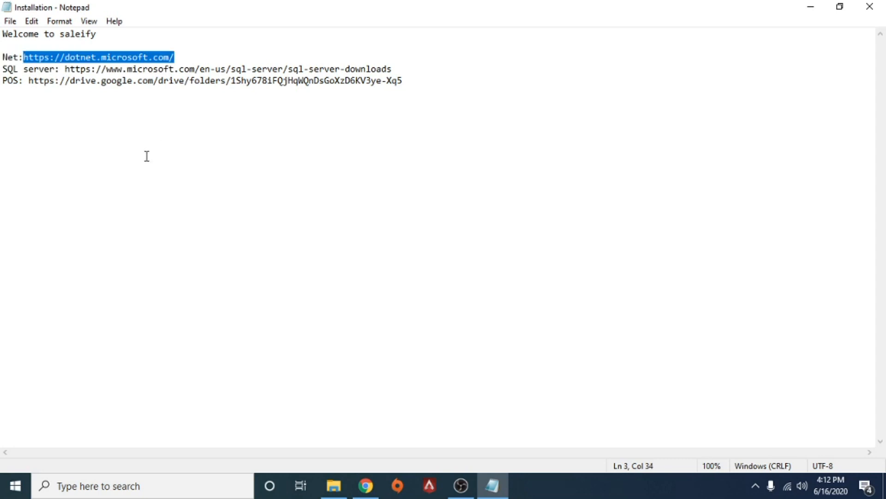
click(77, 92)
drag(64, 69, 448, 73)
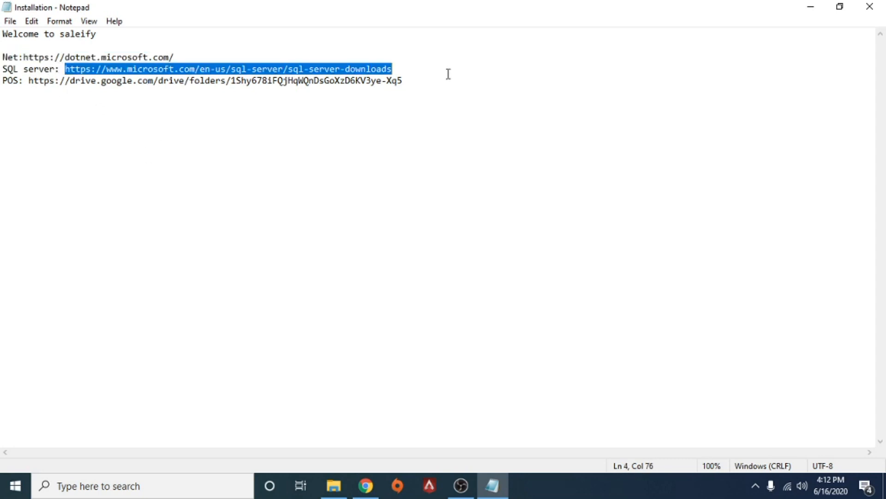
click(388, 81)
click(813, 6)
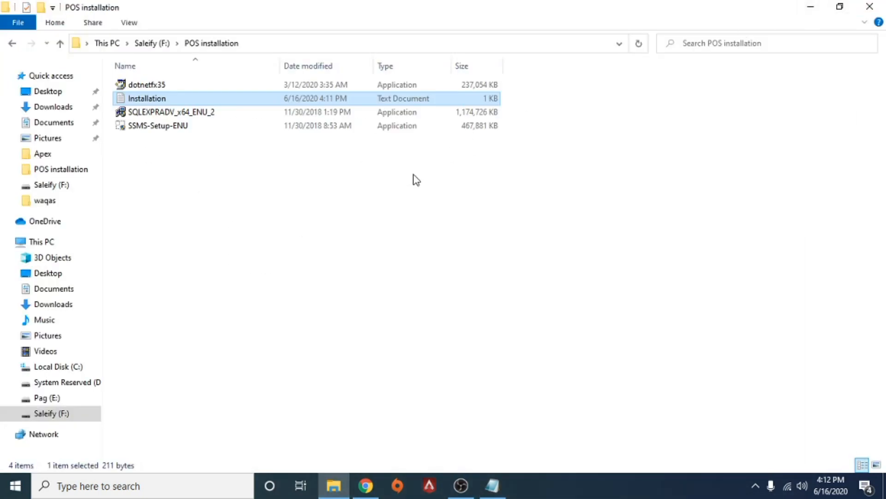
double_click(184, 113)
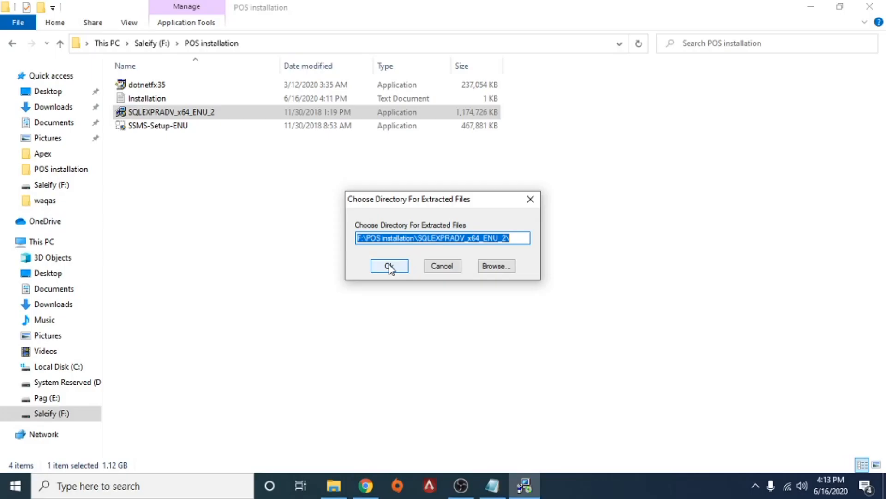
click(390, 264)
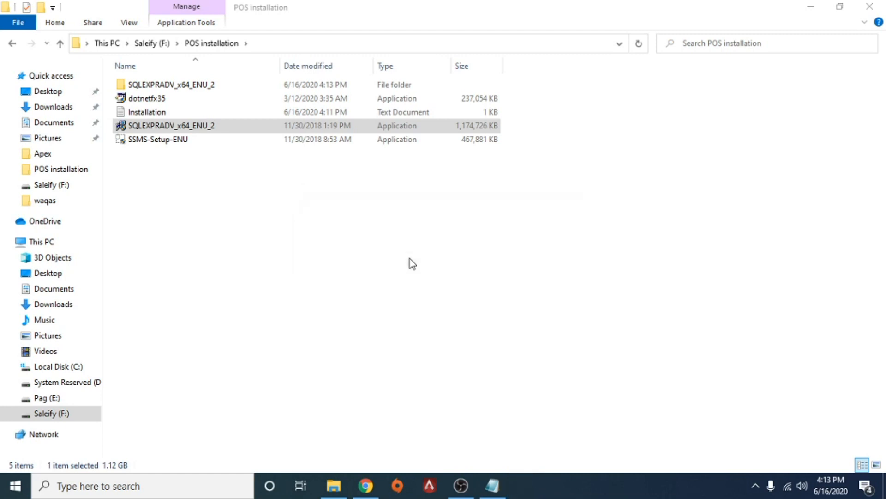
click(467, 488)
click(462, 486)
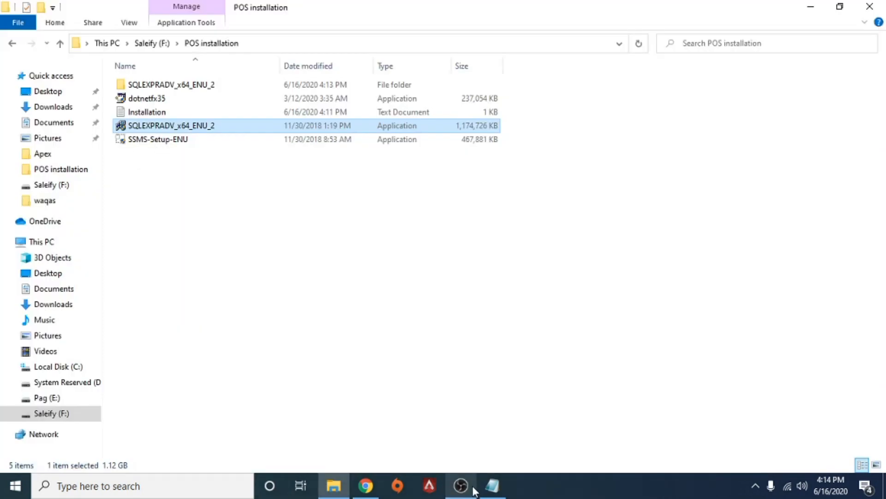
mouse_move(491, 486)
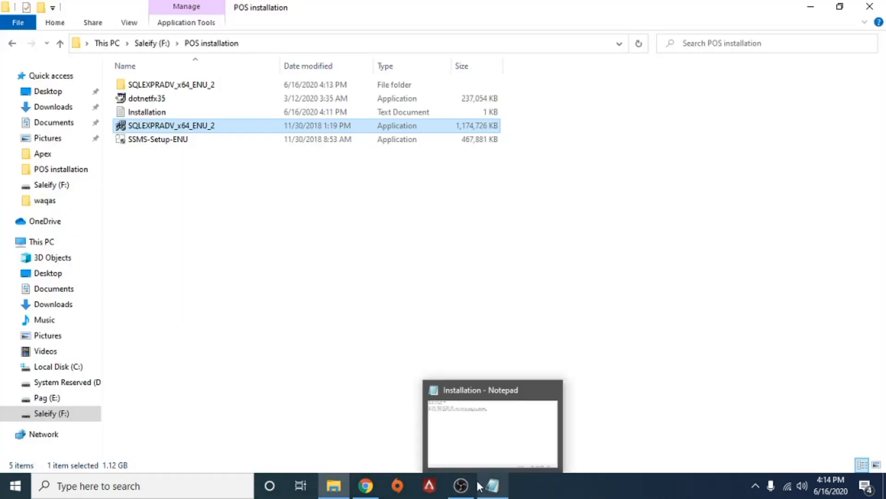
click(354, 350)
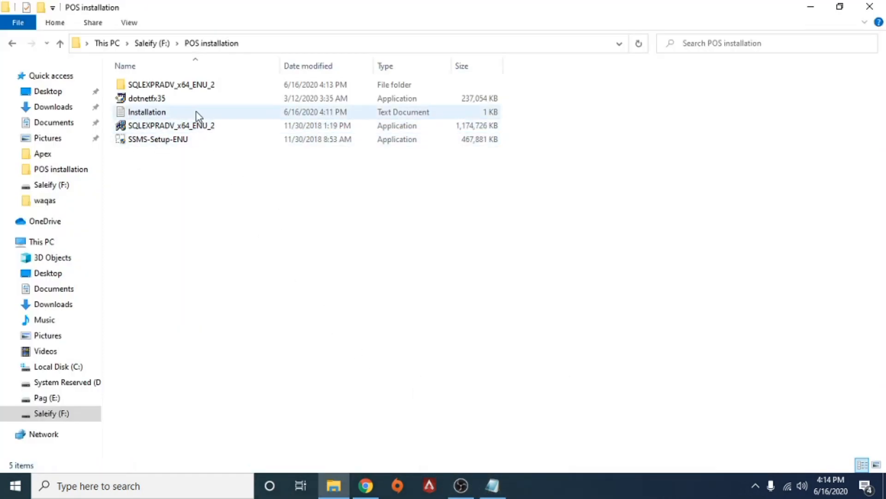
Run SETUP from the extracted SQLEXPRADV_x64_ENU_2 folder and start a new SQL Server stand-alone installation.
double_click(180, 88)
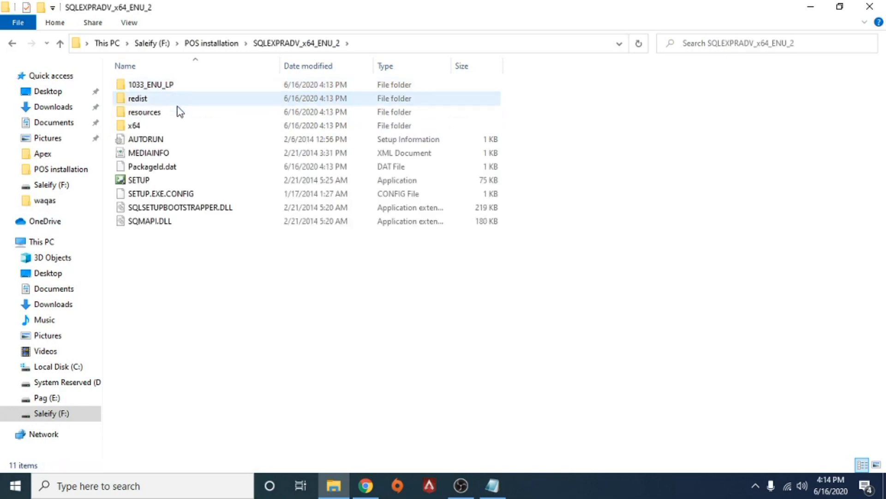
double_click(157, 181)
click(258, 40)
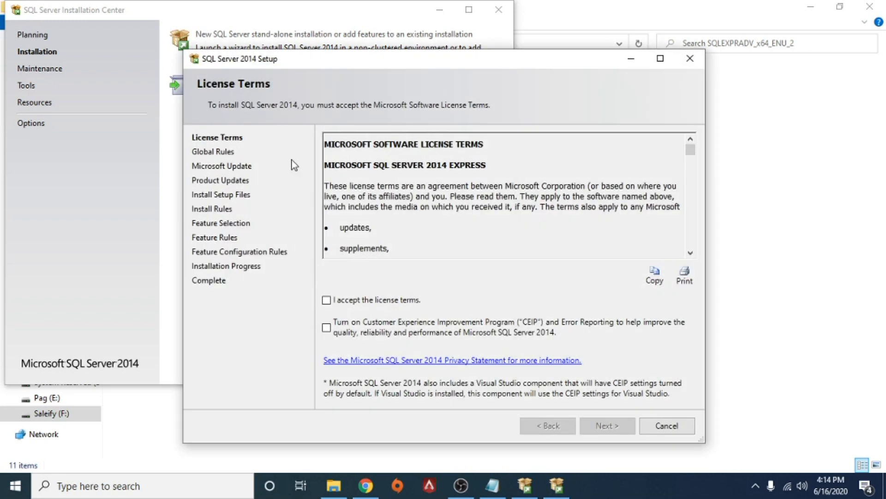
Accept the SQL Server 2014 license terms and continue past Microsoft Update without enabling update checks.
click(327, 301)
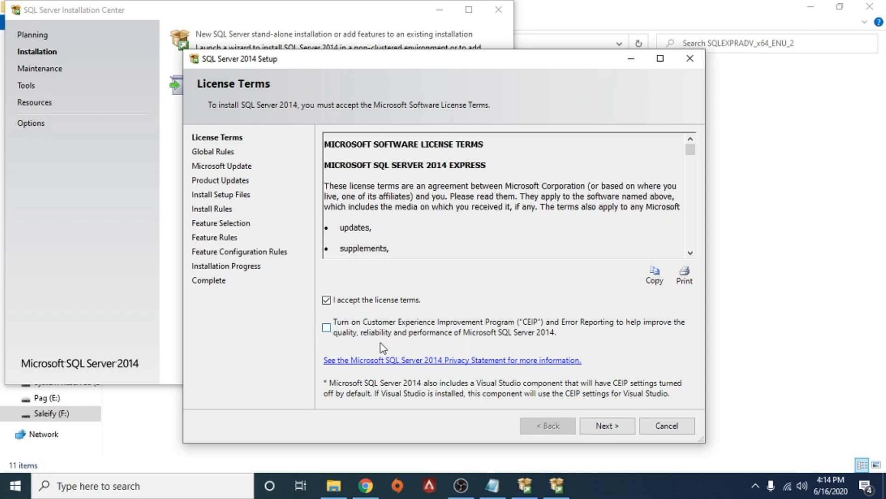
click(605, 432)
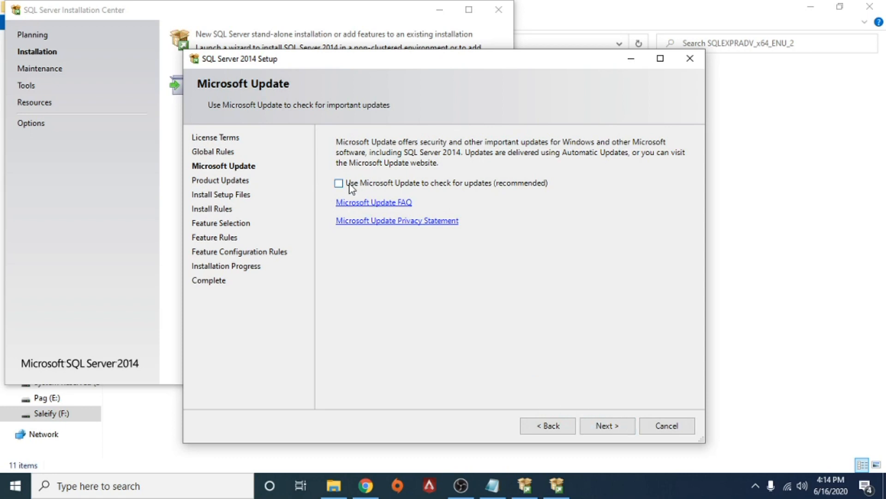
click(616, 422)
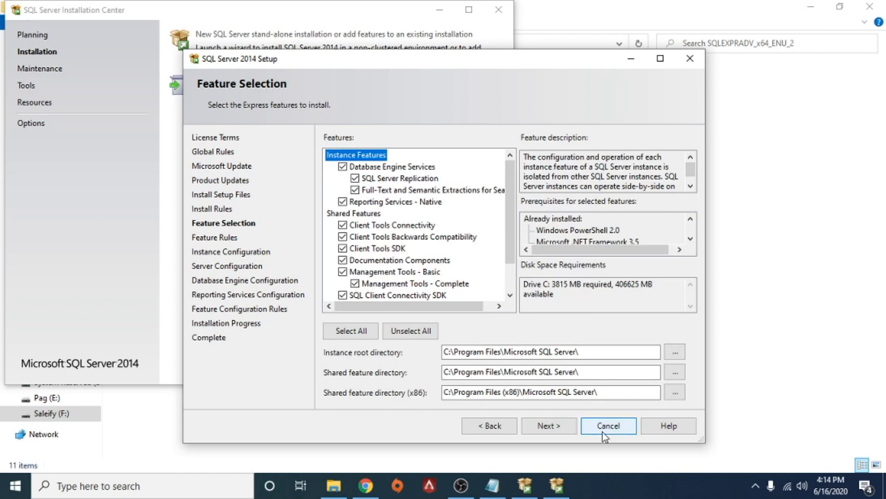
Keep the default feature, instance, server, database engine and Reporting Services settings and proceed with the SQL Server installation.
click(558, 430)
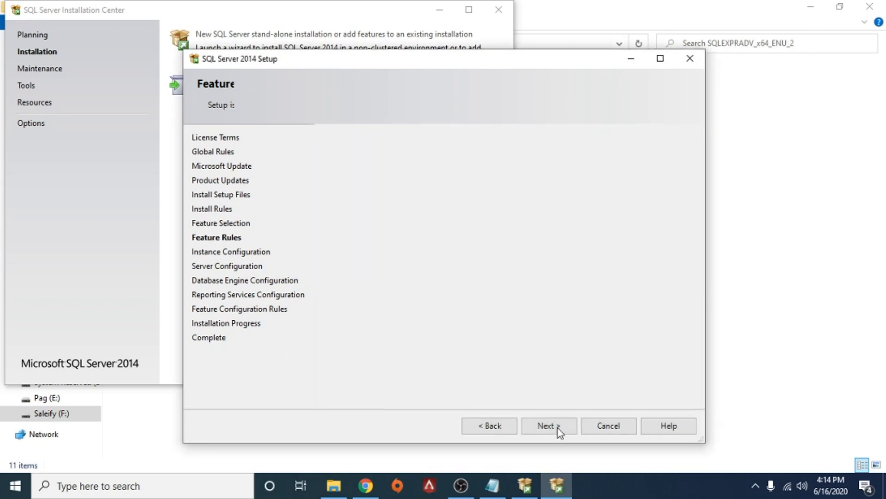
click(567, 425)
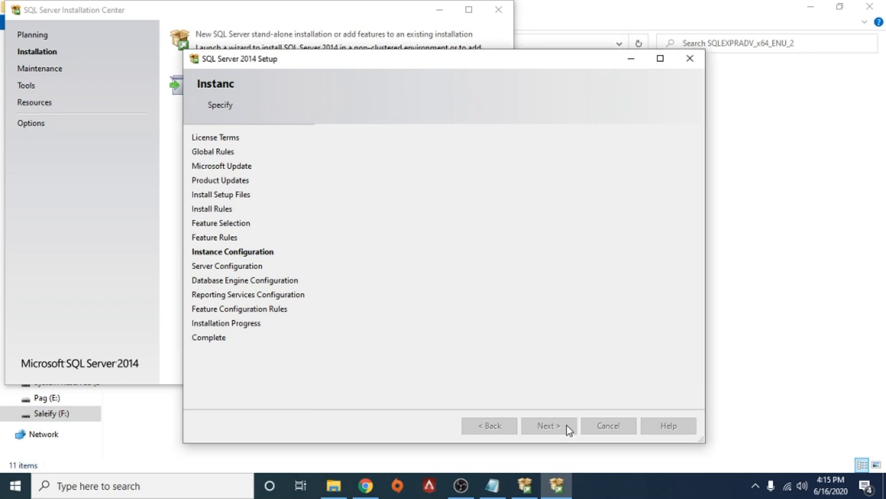
click(563, 425)
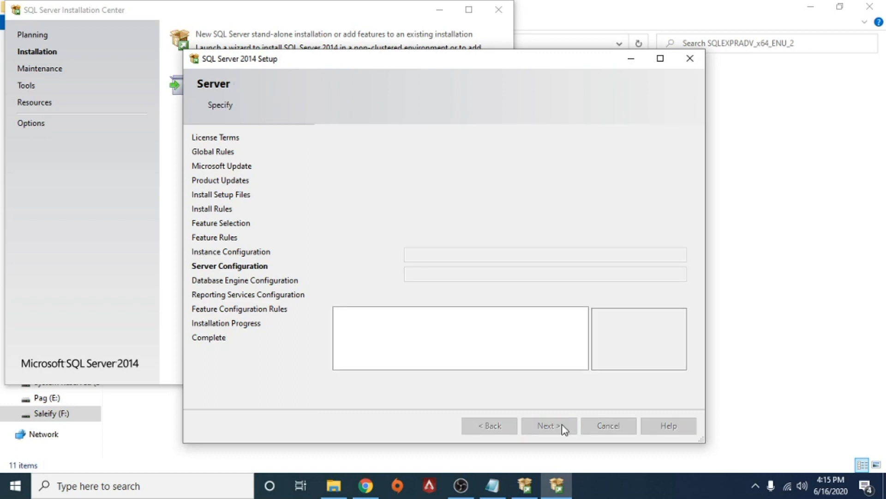
click(559, 426)
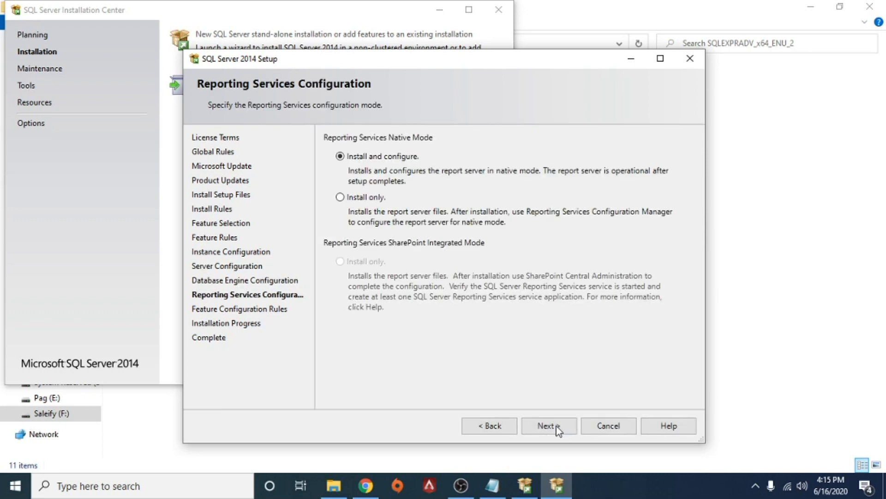
click(558, 427)
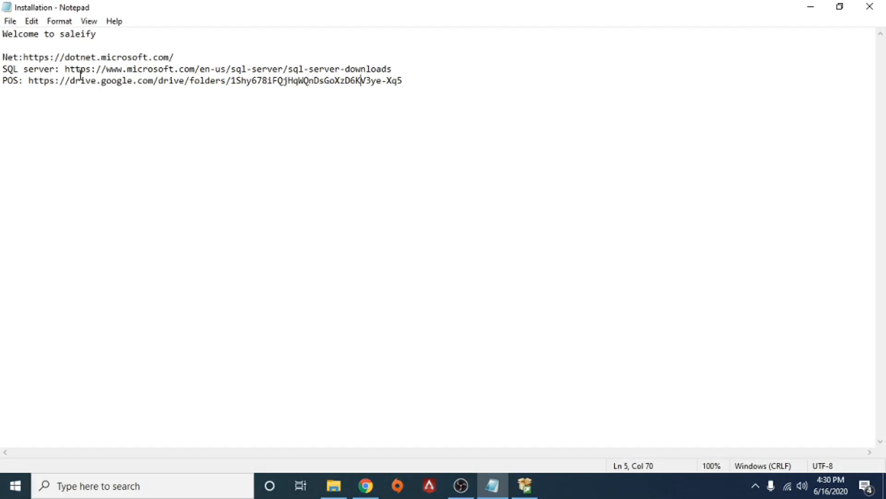
Check the POS link in the notes, and extract the Retail-20200616T112836Z-001 archive in the POS installation folder.
drag(29, 82, 420, 97)
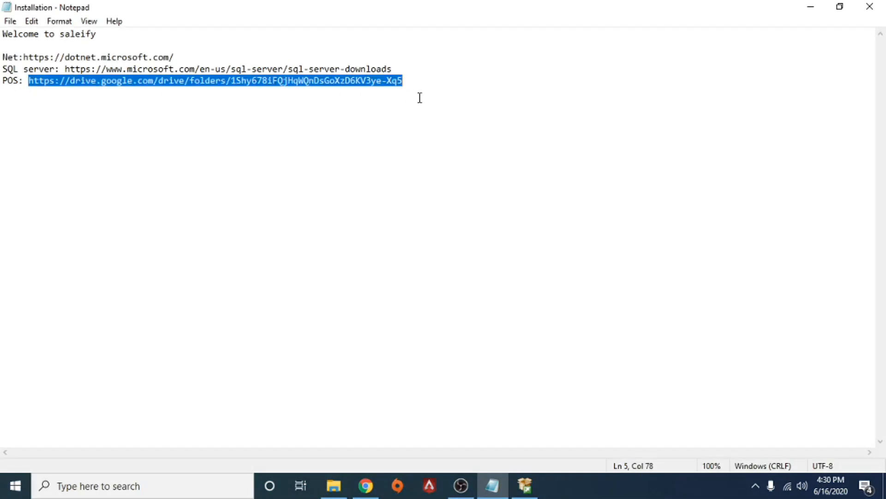
click(515, 96)
click(819, 6)
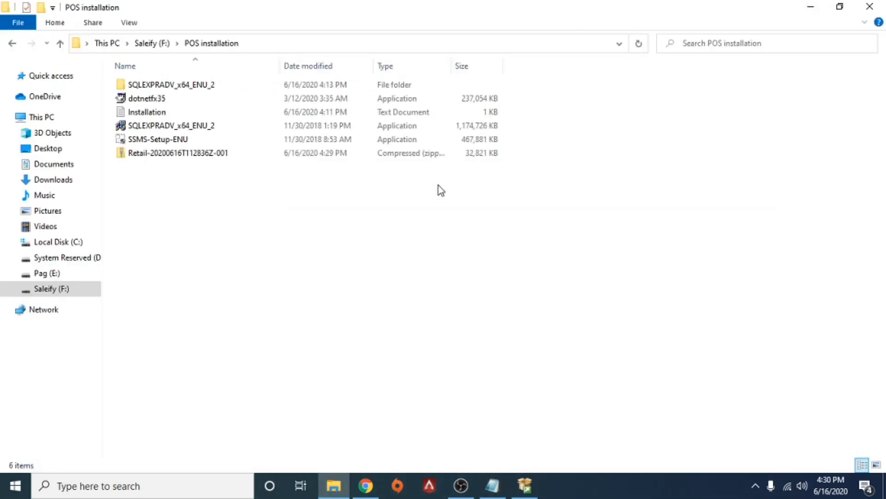
right_click(150, 155)
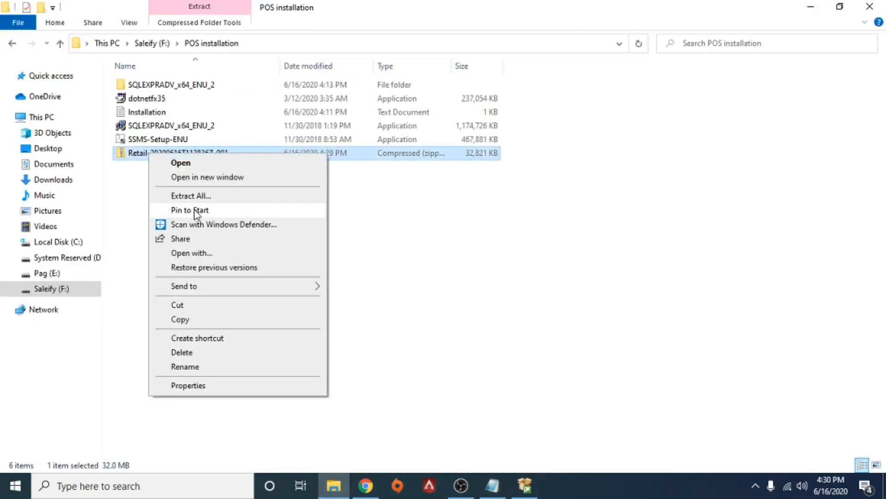
click(191, 196)
click(565, 368)
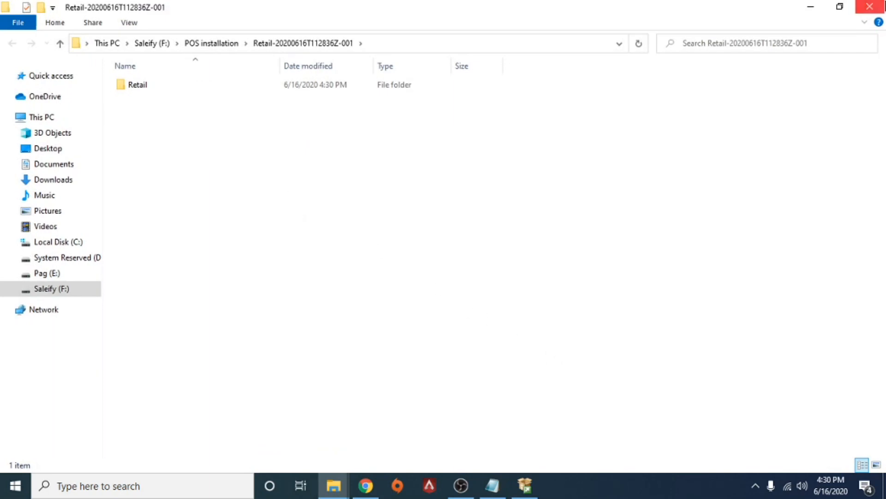
Install POS with the Setup Windows Installer package in the extracted Retail folder, accepting the default options, and close the installer.
double_click(172, 88)
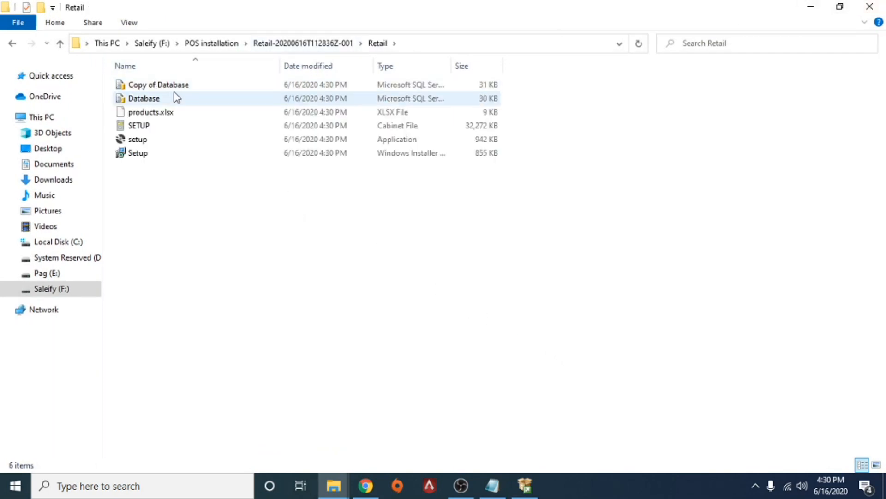
right_click(148, 156)
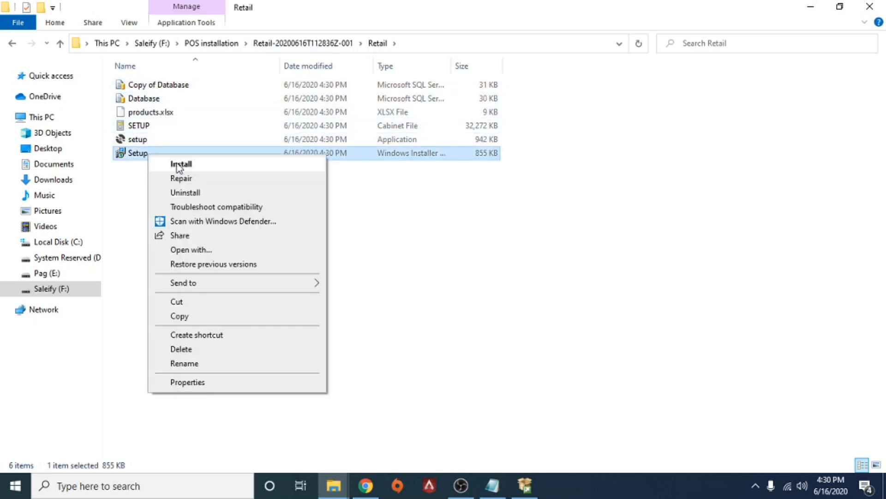
click(184, 167)
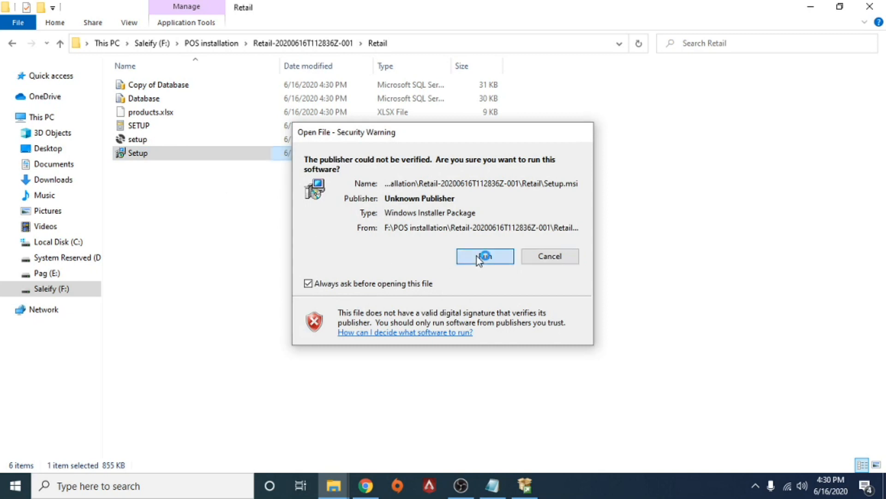
click(482, 257)
click(506, 352)
click(507, 352)
click(506, 353)
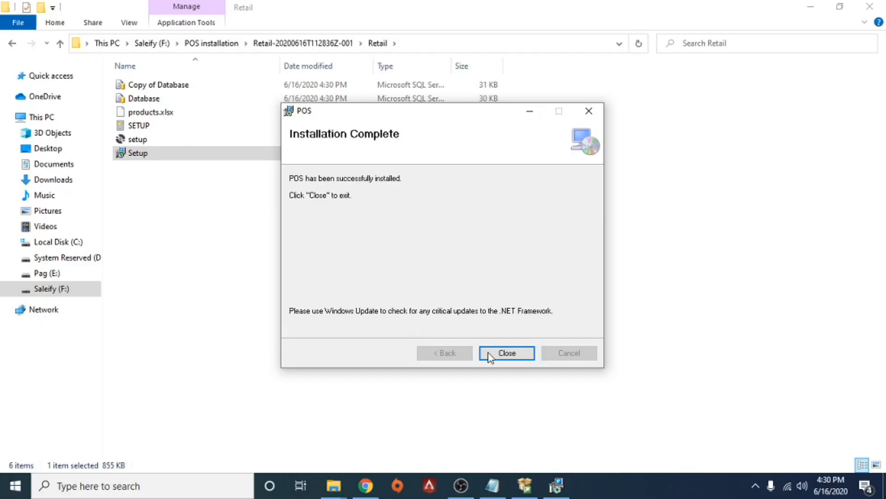
click(494, 356)
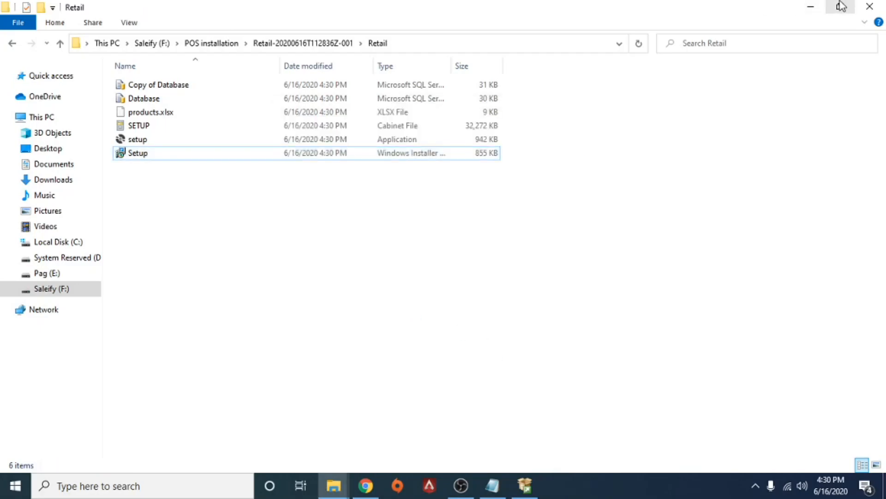
Minimize the open windows to show the desktop and launch Saleify POS.
click(816, 7)
click(815, 7)
click(815, 6)
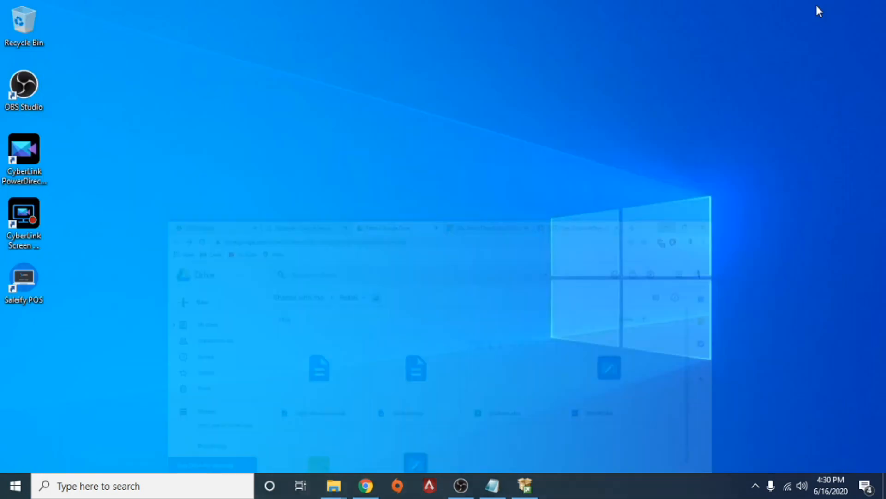
double_click(30, 283)
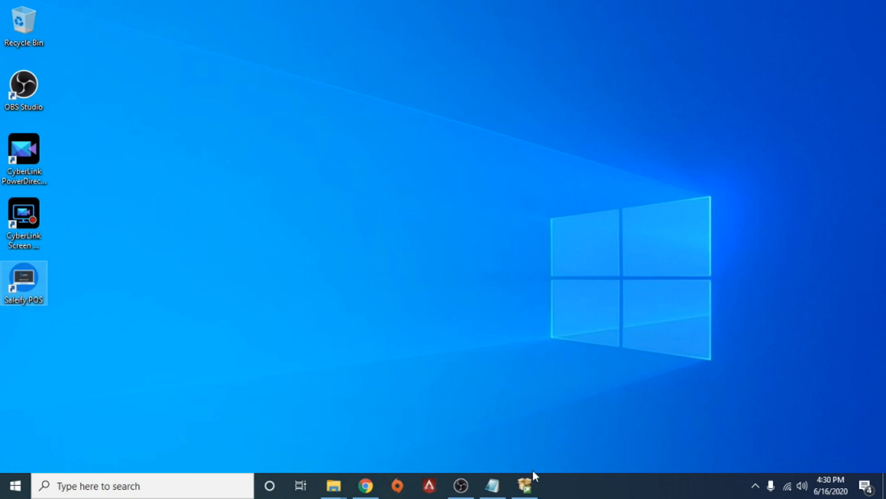
Close the SQL Server Installation Center and try to create the dbPOS database on the prefilled server DESKTOP-J4CRPQA.
click(526, 484)
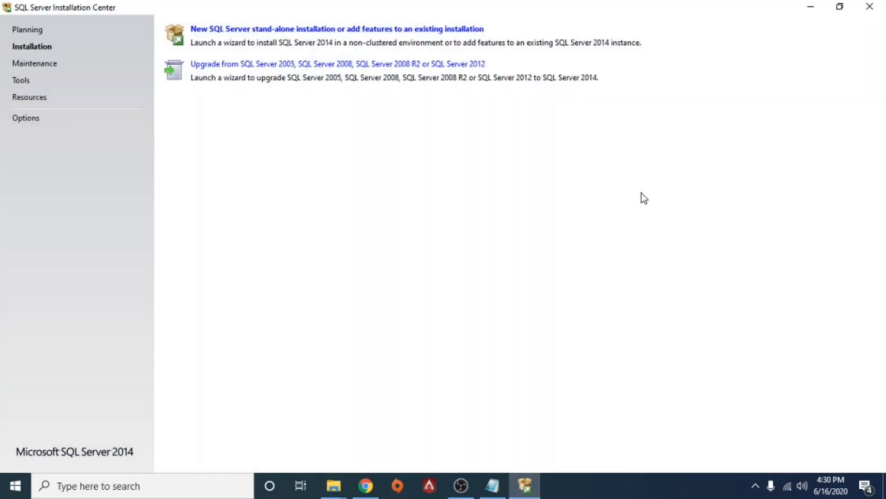
click(867, 10)
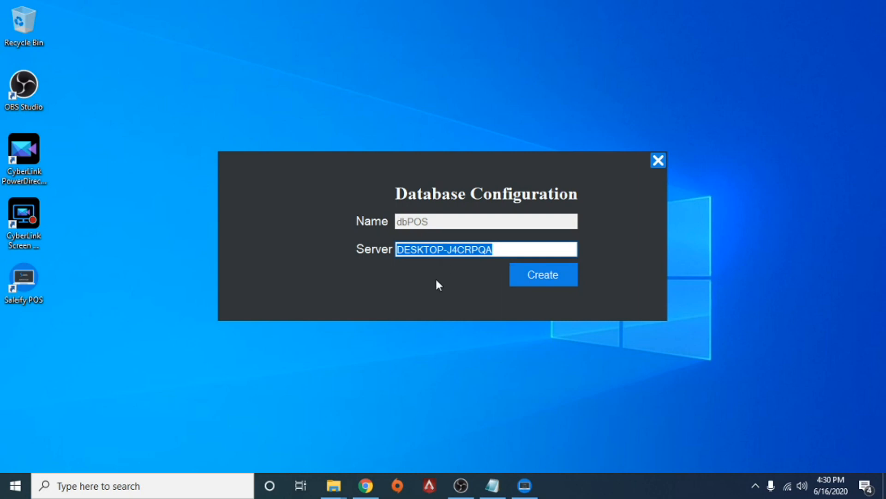
click(542, 280)
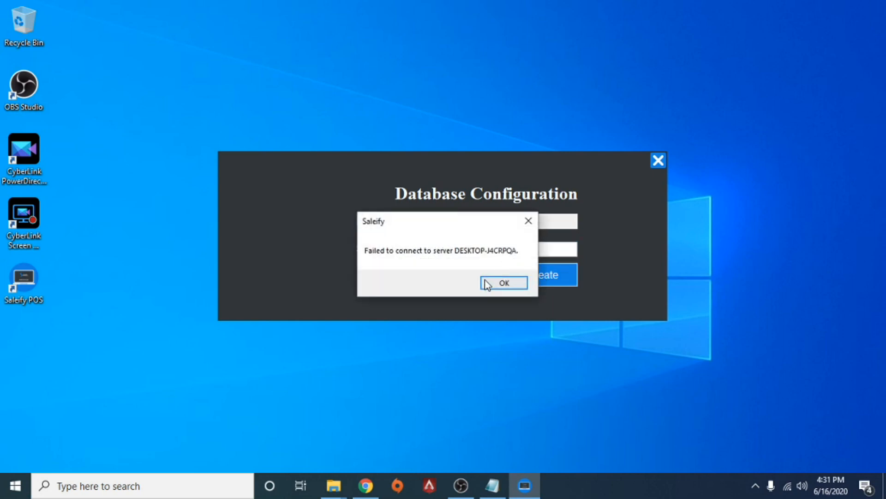
click(495, 283)
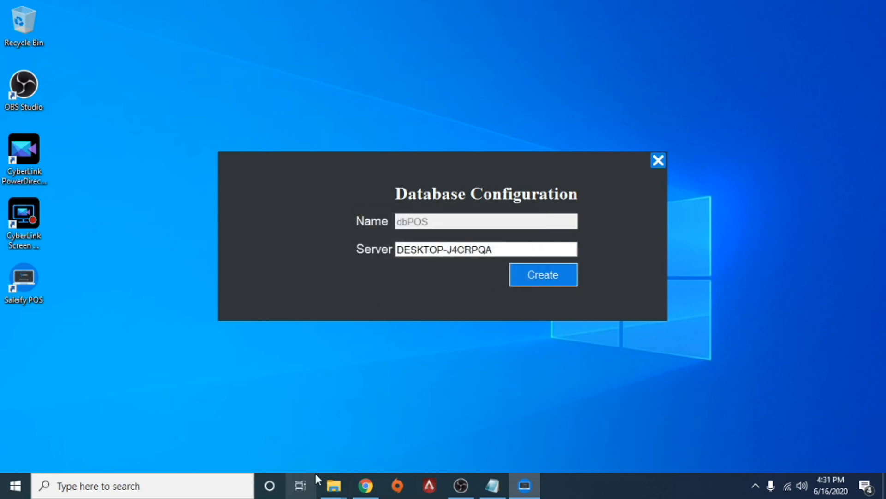
Launch SQL Server 2014 Management Studio and connect to the DESKTOP-J4CRPQA\SQLEXPRESS database engine with Windows Authentication.
click(198, 490)
text(sql)
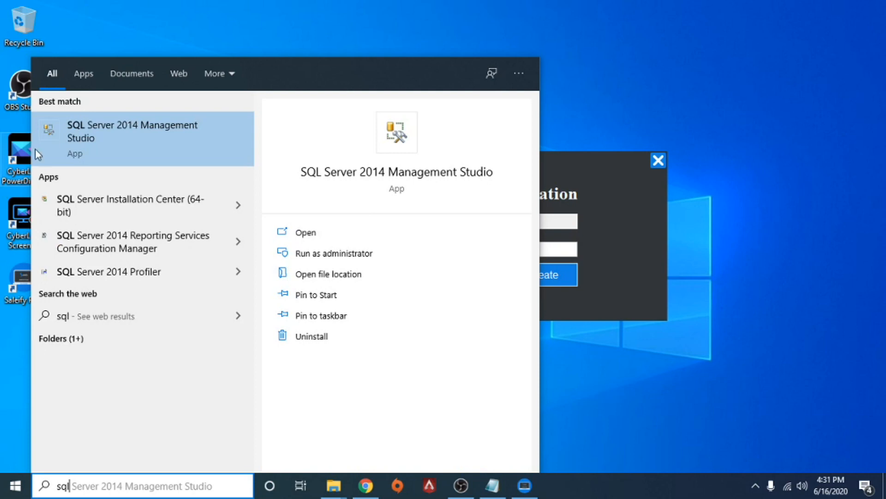
click(116, 123)
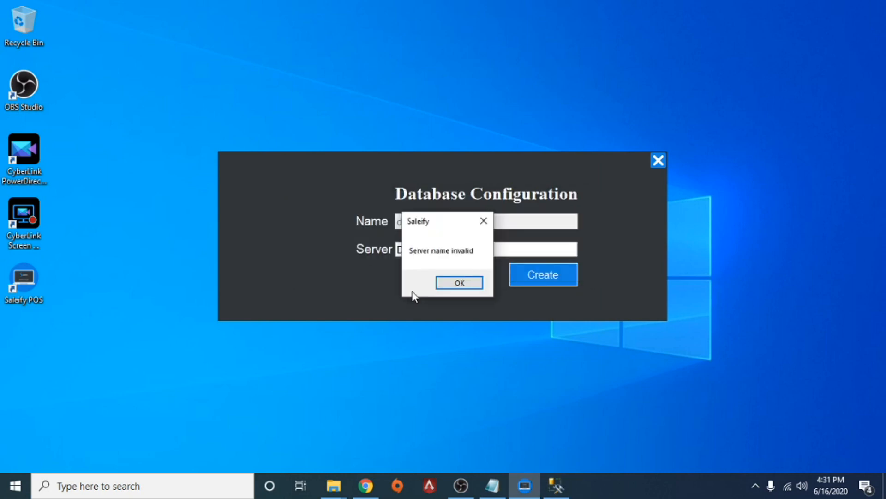
click(460, 282)
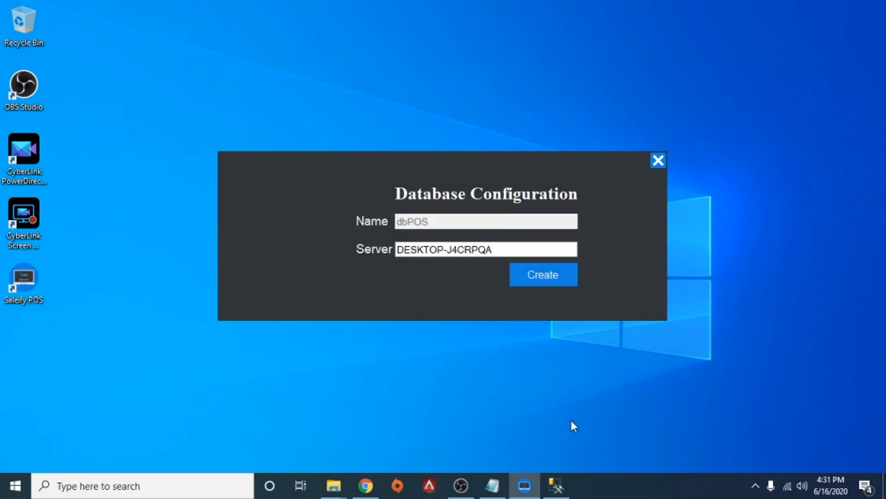
click(556, 485)
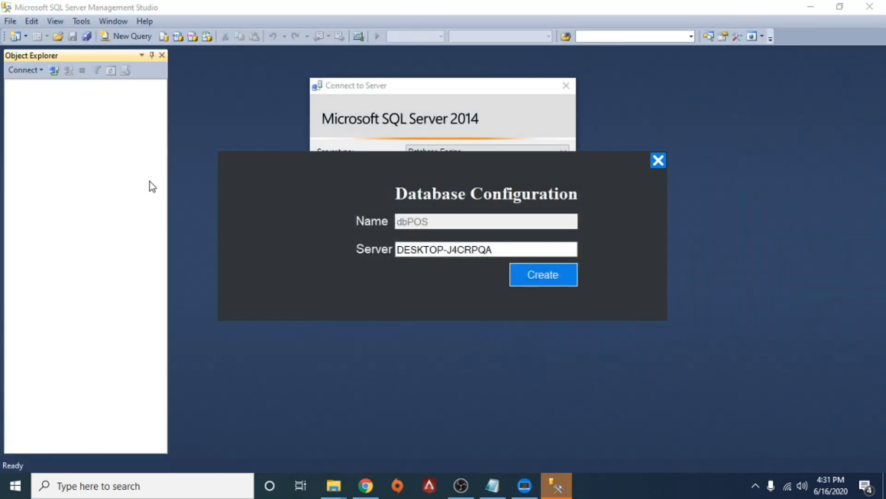
click(144, 182)
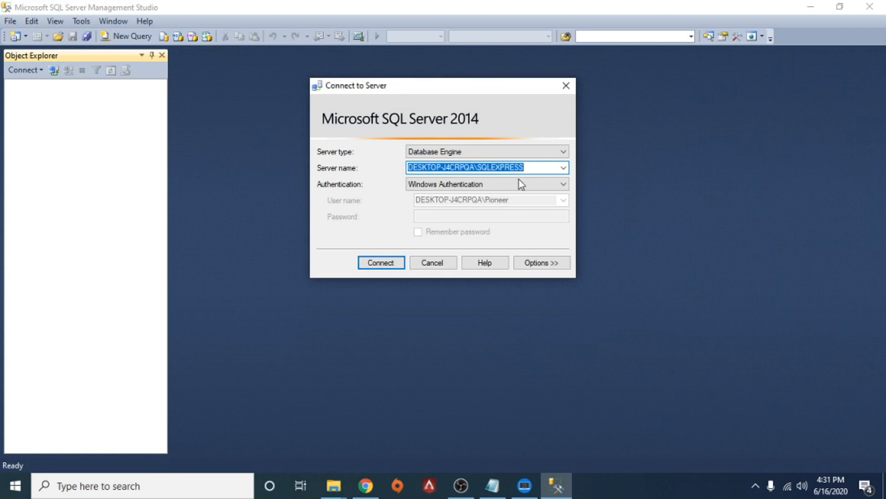
click(398, 260)
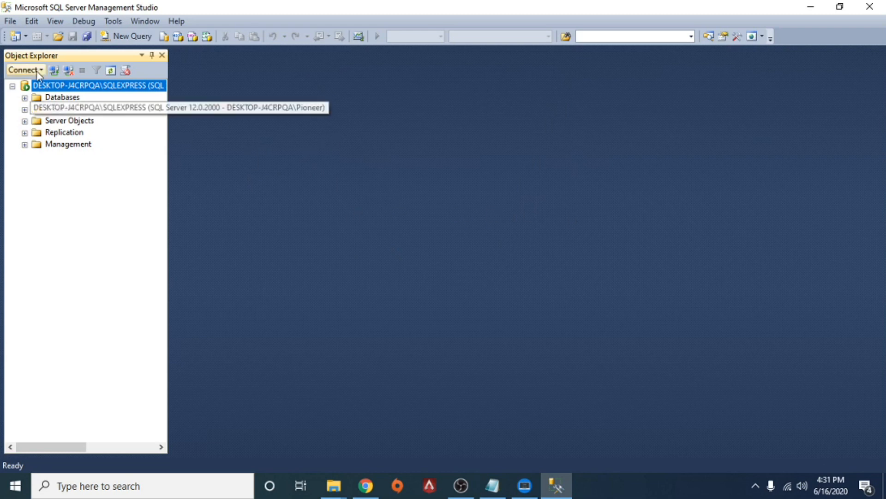
Copy the server name from a new Connect to Server dialog and set the POS database server to DESKTOP-J4CRPQA\SQLEXPRESS.
click(53, 72)
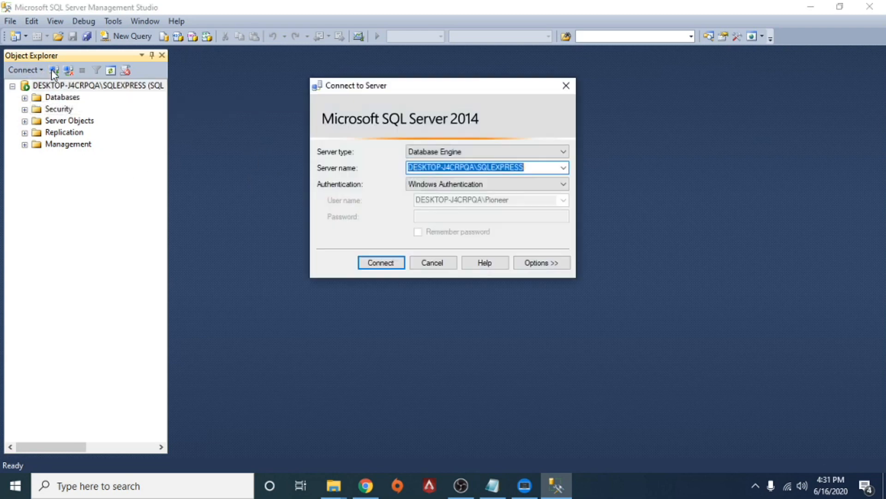
drag(533, 169, 396, 156)
key(ctrl+c)
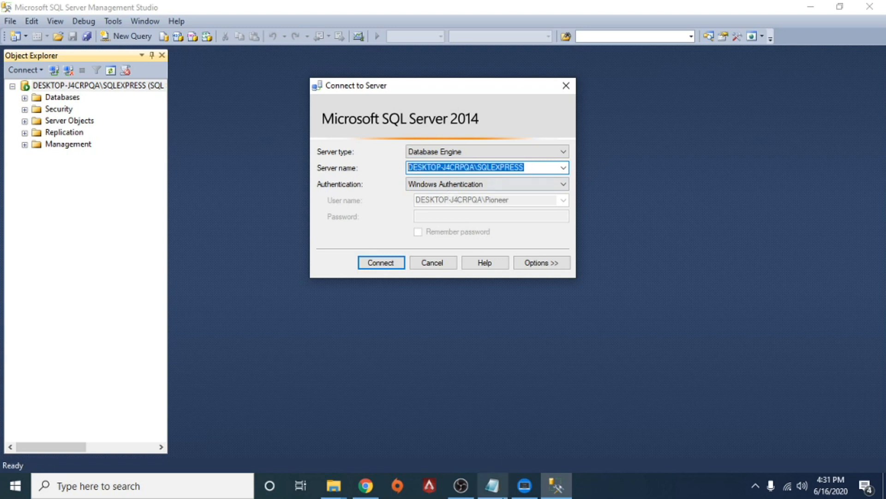
click(525, 485)
double_click(509, 251)
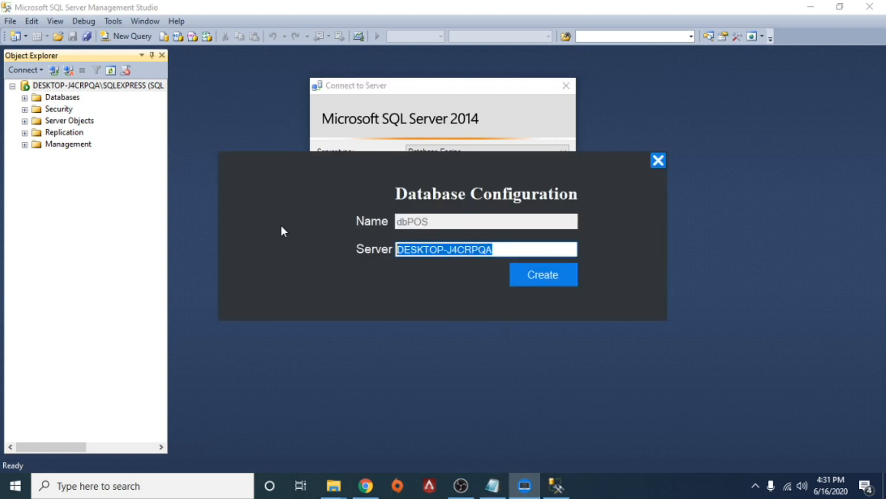
key(ctrl+v)
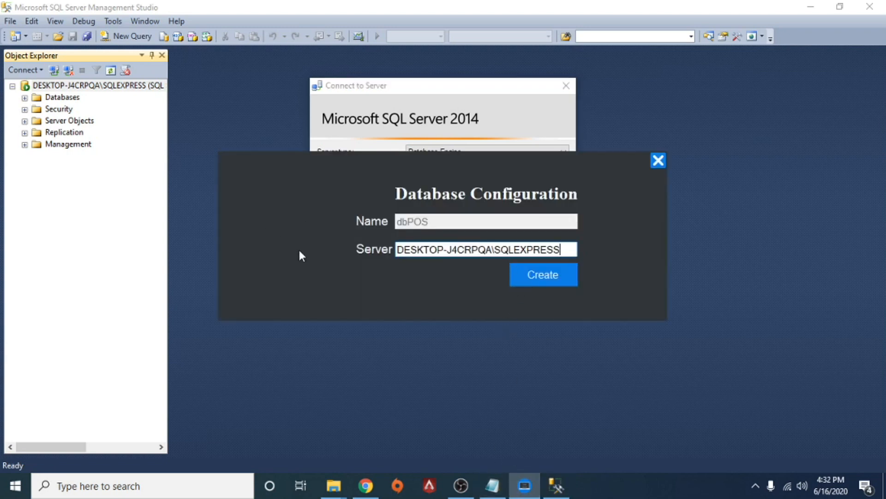
Create the dbPOS database on the specified server and close the Database Configuration window.
click(540, 277)
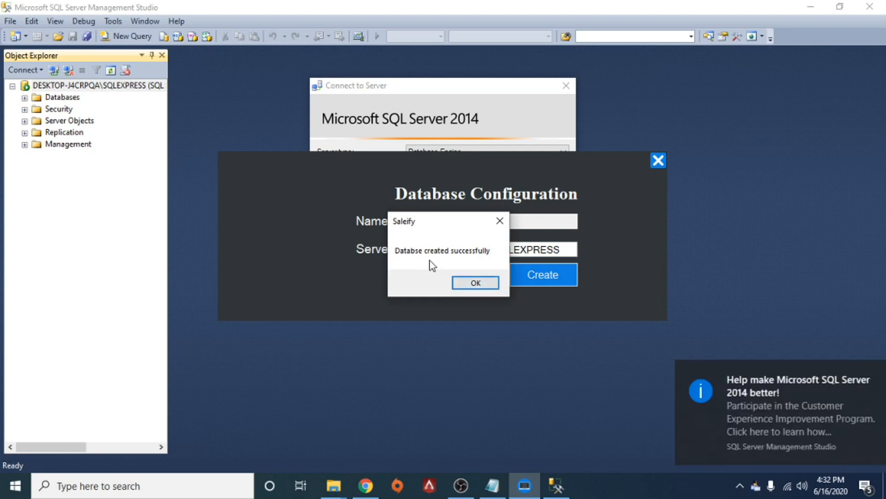
click(475, 283)
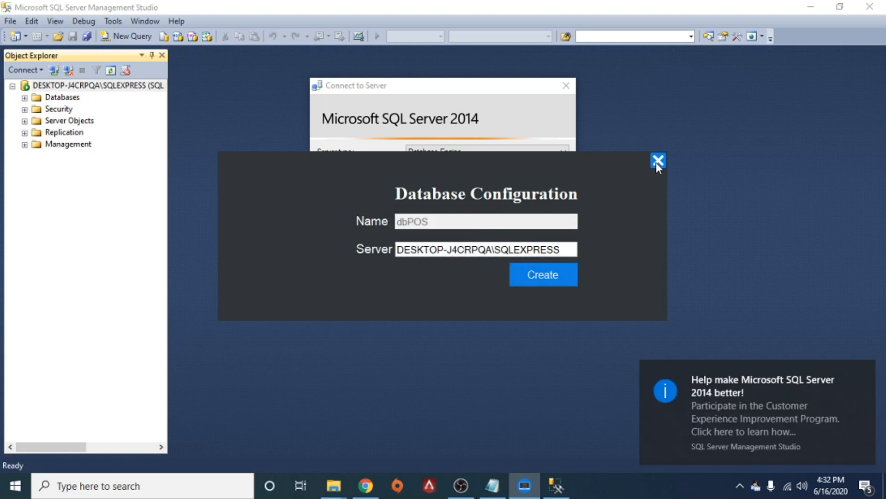
click(658, 161)
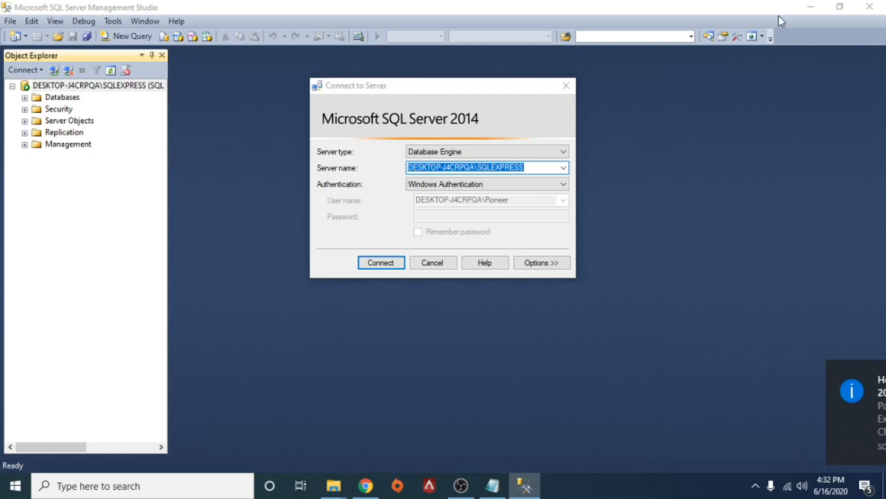
Dismiss the Connect to Server dialog, minimize Management Studio, and close the Saleify welcome window.
click(566, 86)
click(811, 7)
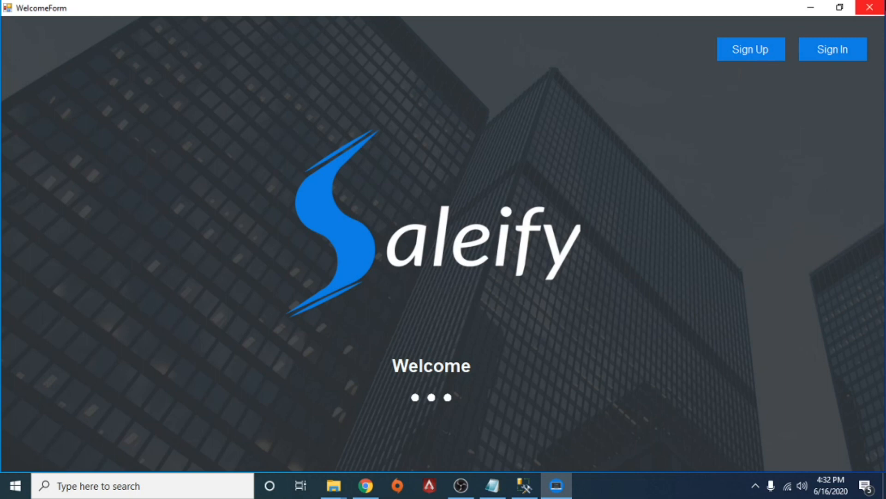
click(870, 8)
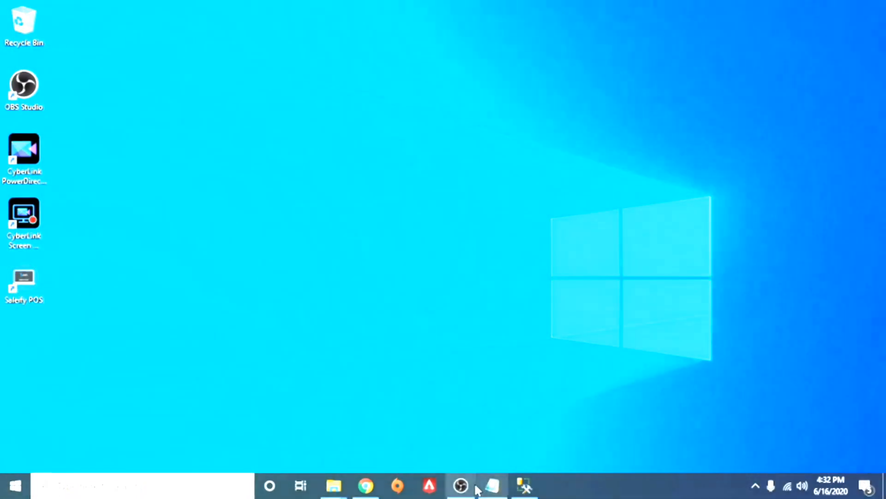